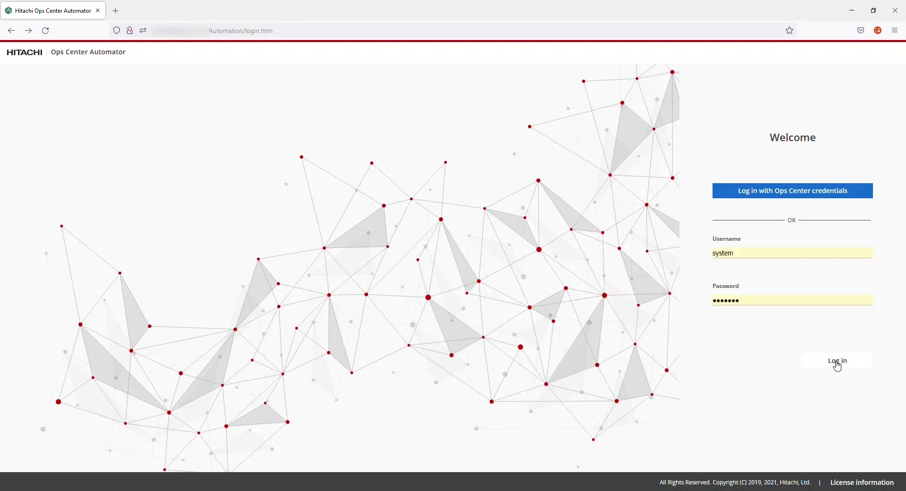
# Log in with the prefilled credentials and create a request from the Create Online Migration Pair service
pyautogui.click(837, 361)
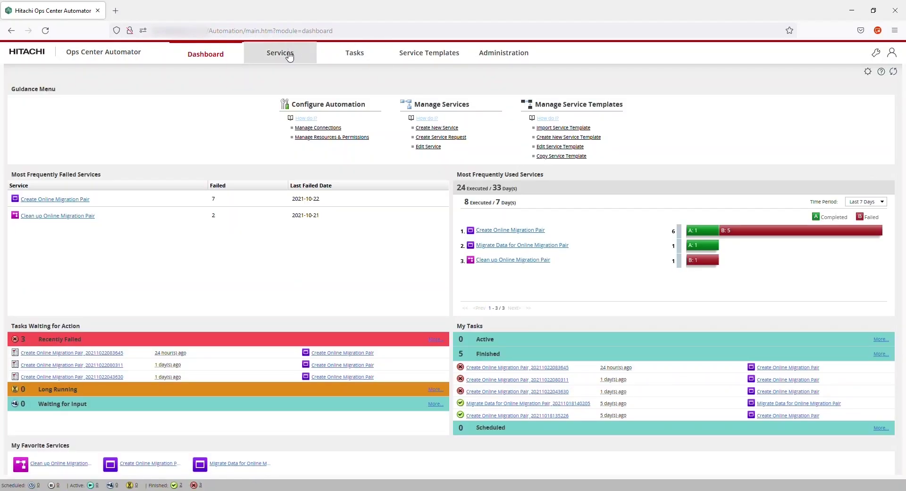
pyautogui.click(289, 57)
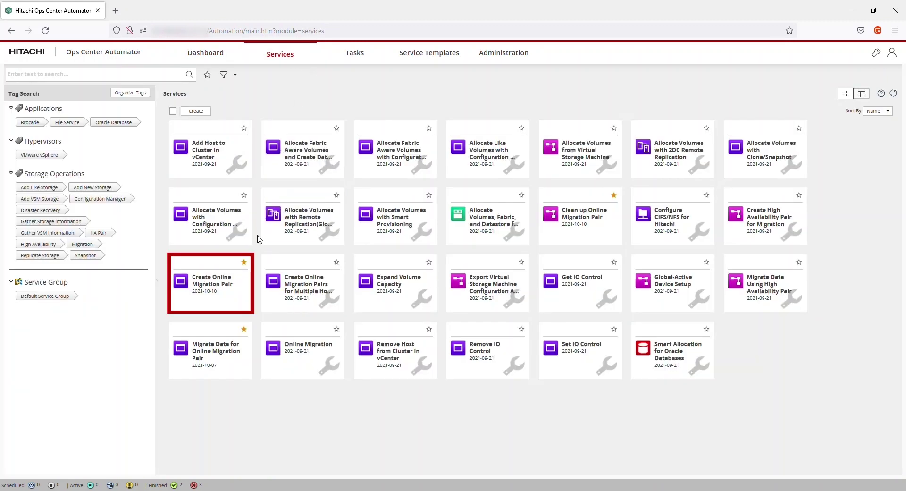
pyautogui.click(234, 295)
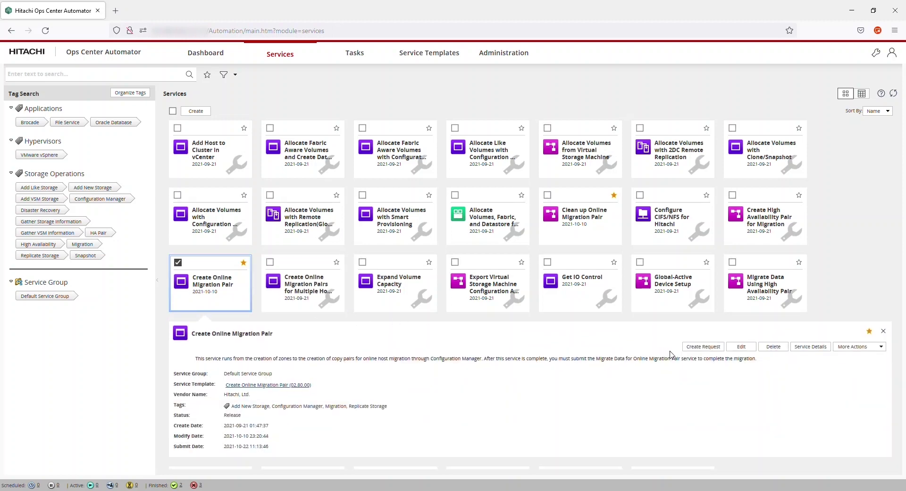
pyautogui.click(703, 347)
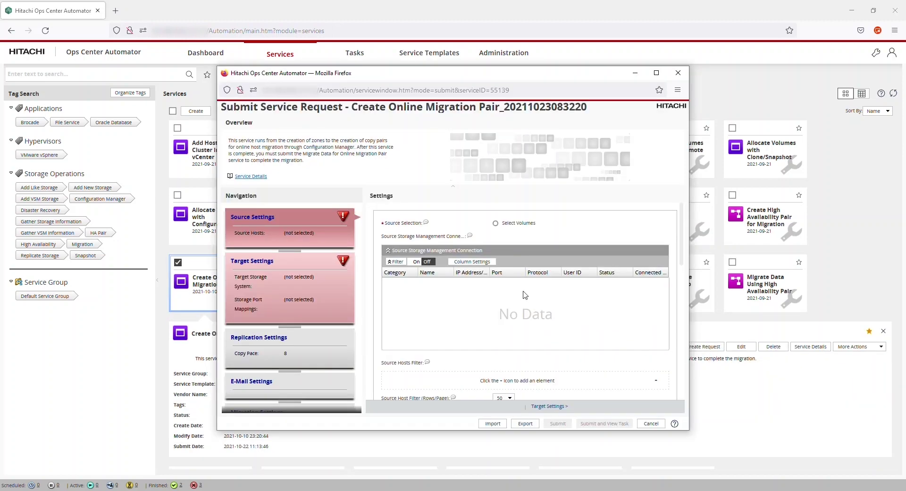
# Set the source selection to Select Volumes, using the CMREST connection and the VSP G900 storage system 410005
pyautogui.click(496, 223)
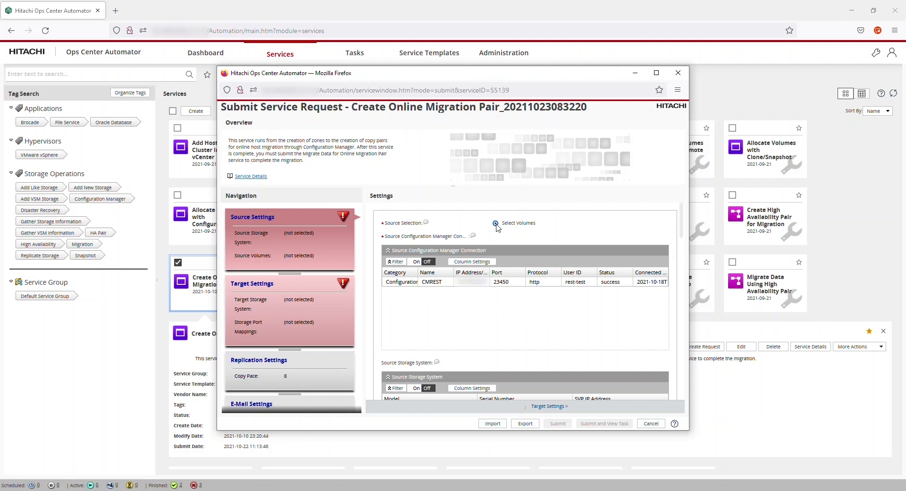
pyautogui.click(473, 281)
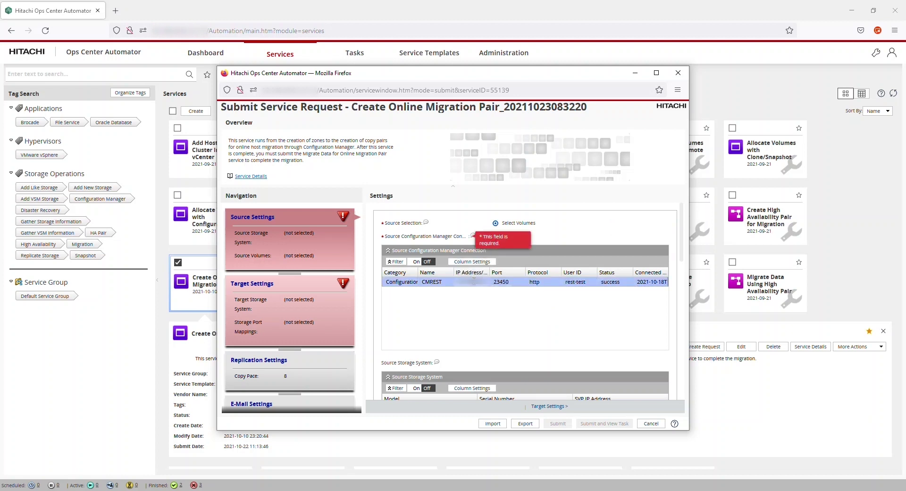
pyautogui.click(473, 282)
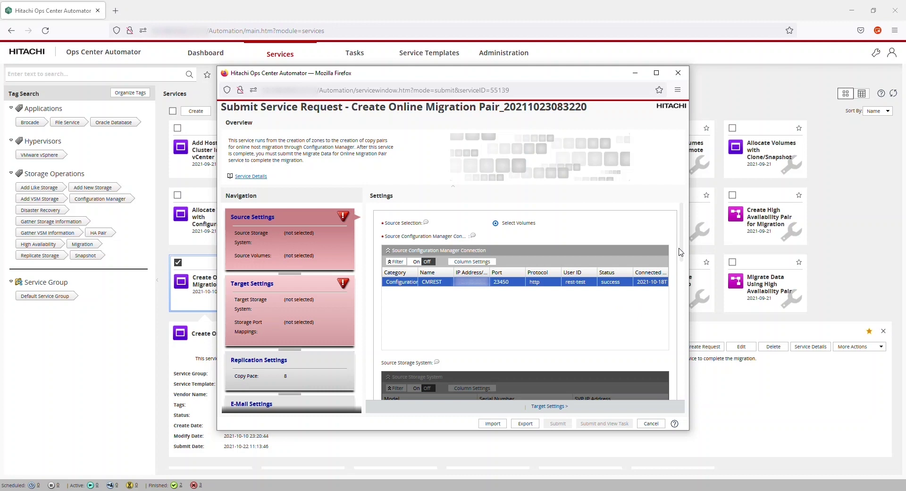
pyautogui.moveTo(681, 252); pyautogui.dragTo(680, 294)
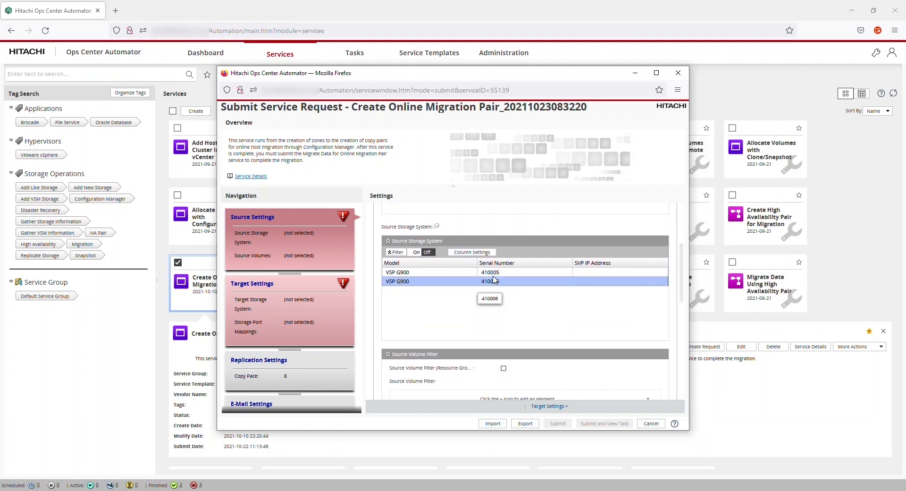
pyautogui.click(493, 273)
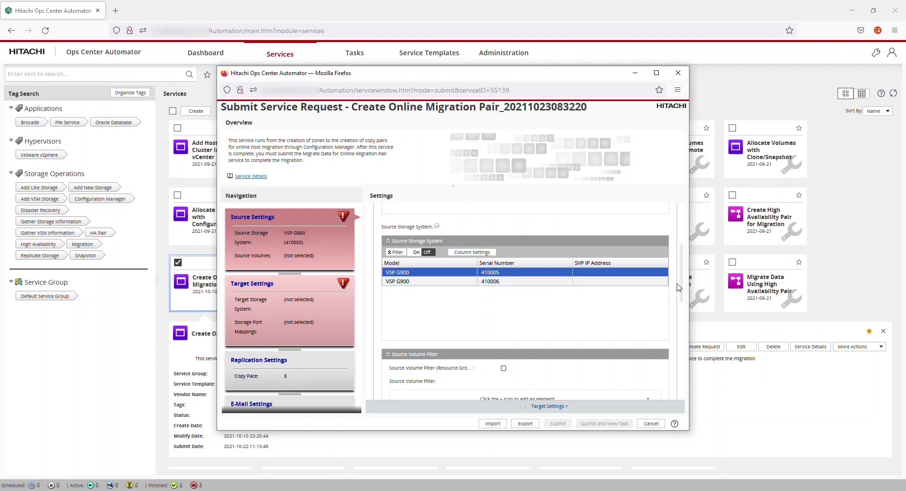
# Add a source volume filter for labels that start with "automator"
pyautogui.moveTo(681, 287); pyautogui.dragTo(681, 327)
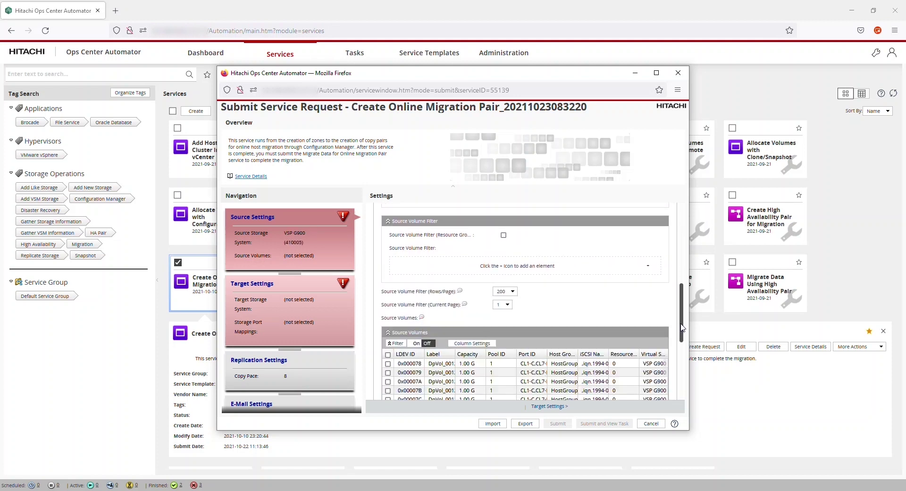
pyautogui.click(648, 268)
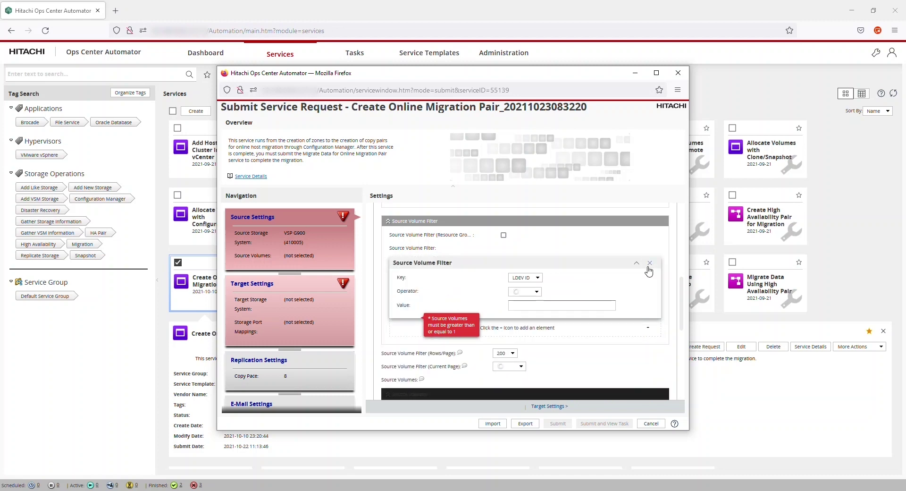
pyautogui.click(538, 278)
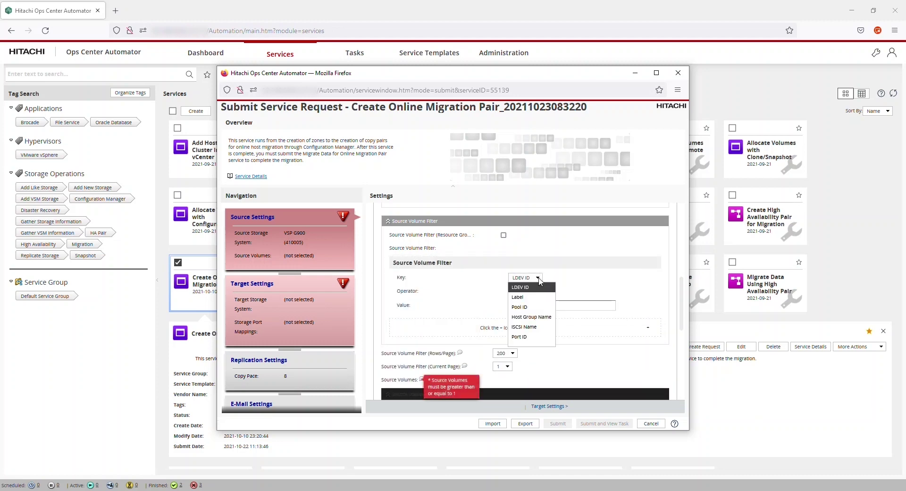
pyautogui.click(534, 297)
pyautogui.click(519, 292)
pyautogui.click(519, 307)
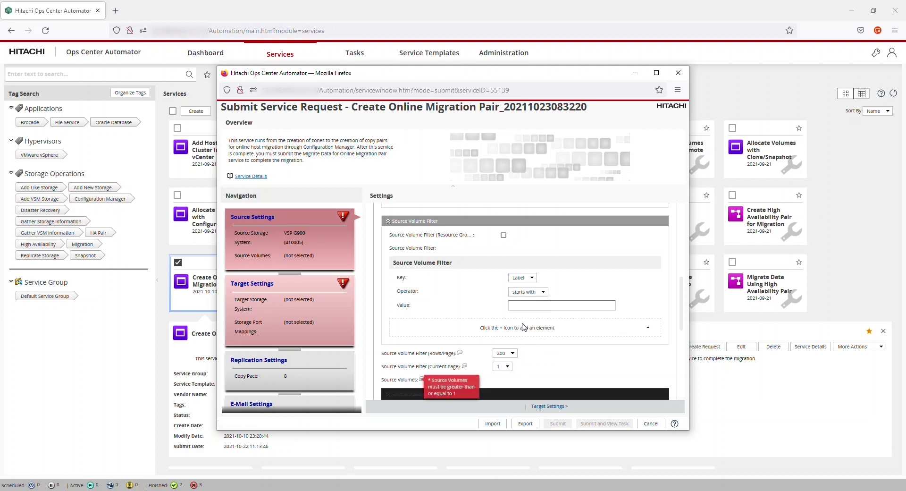
pyautogui.click(531, 305)
pyautogui.write('auto')
pyautogui.click(528, 315)
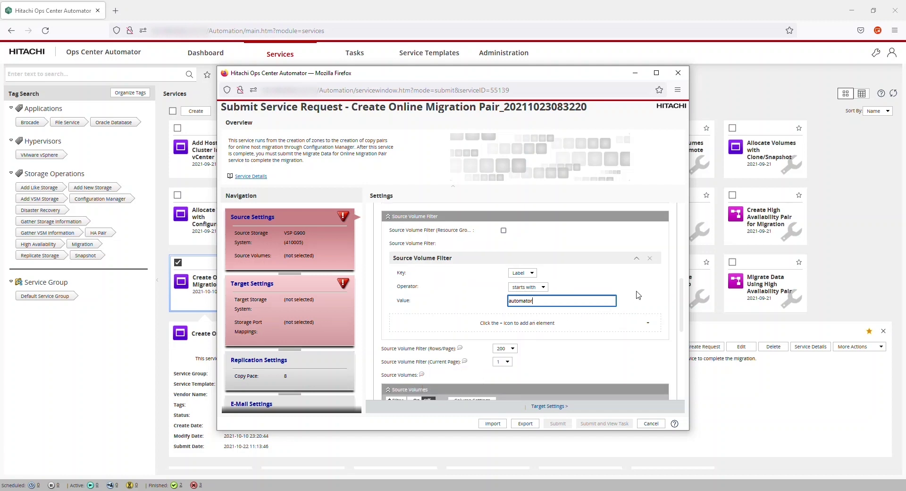
# Add volume 0x0000C9 to the selected source volumes
pyautogui.scroll(-2, 638, 295)
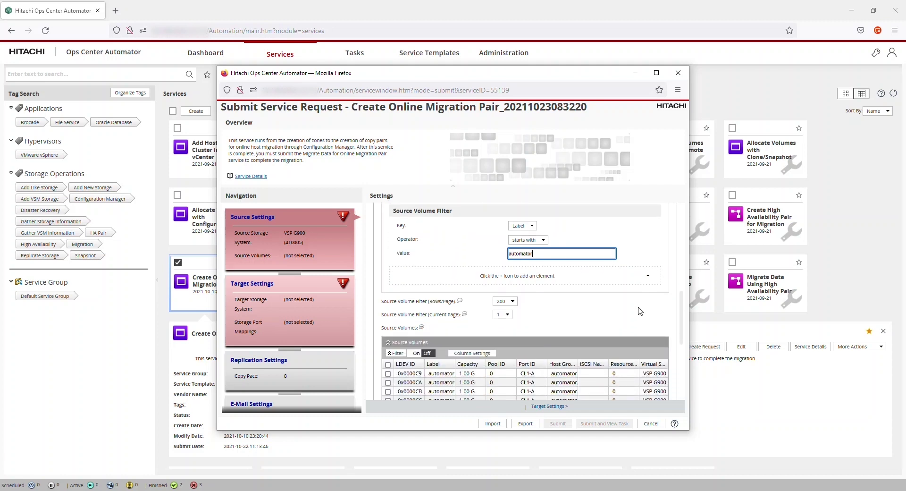
pyautogui.moveTo(681, 305); pyautogui.dragTo(681, 336)
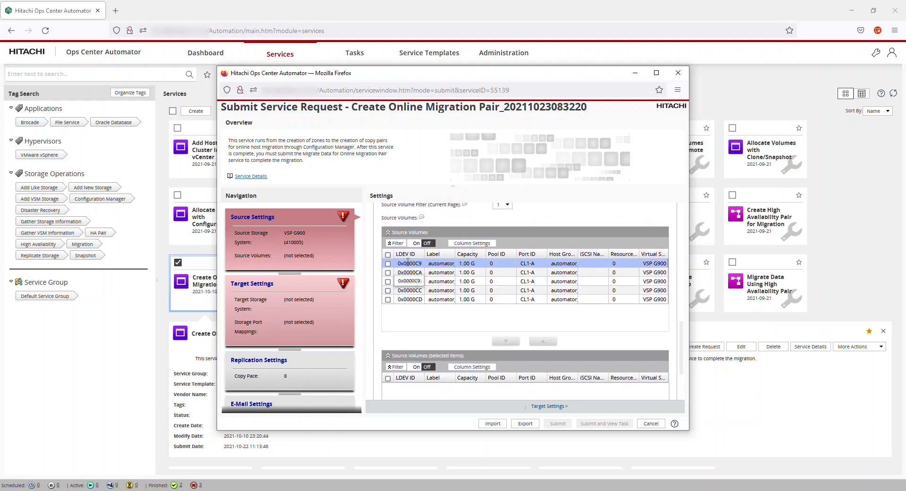
pyautogui.click(388, 264)
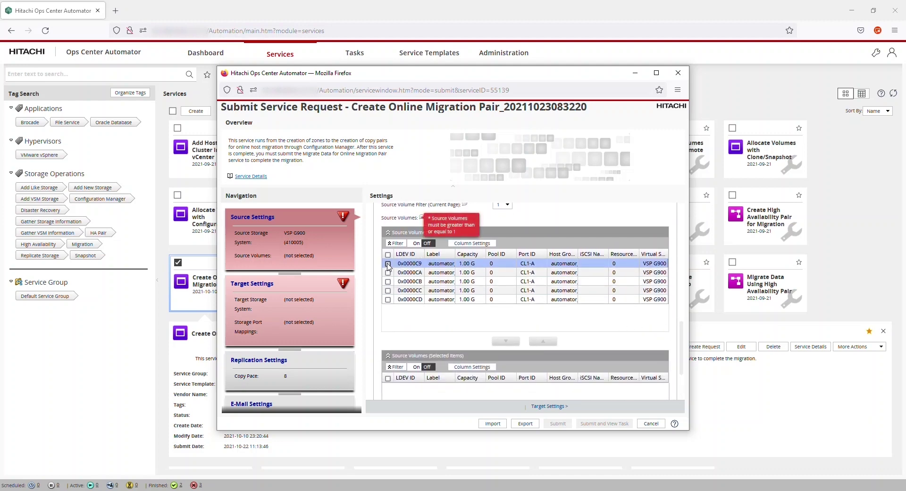
pyautogui.click(388, 264)
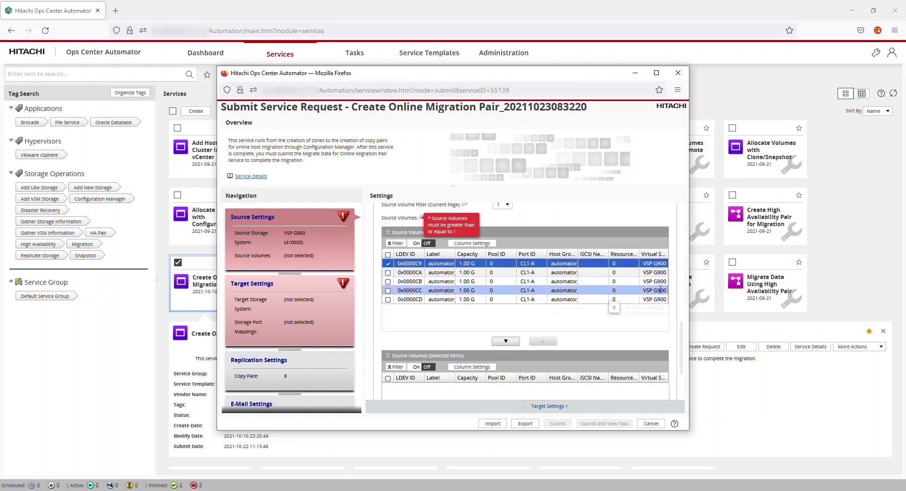
pyautogui.moveTo(680, 330); pyautogui.dragTo(681, 355)
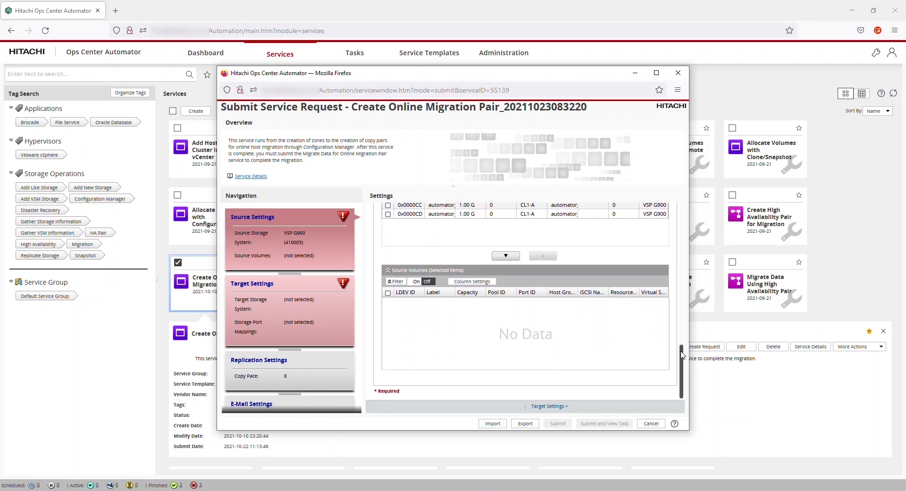
pyautogui.click(506, 255)
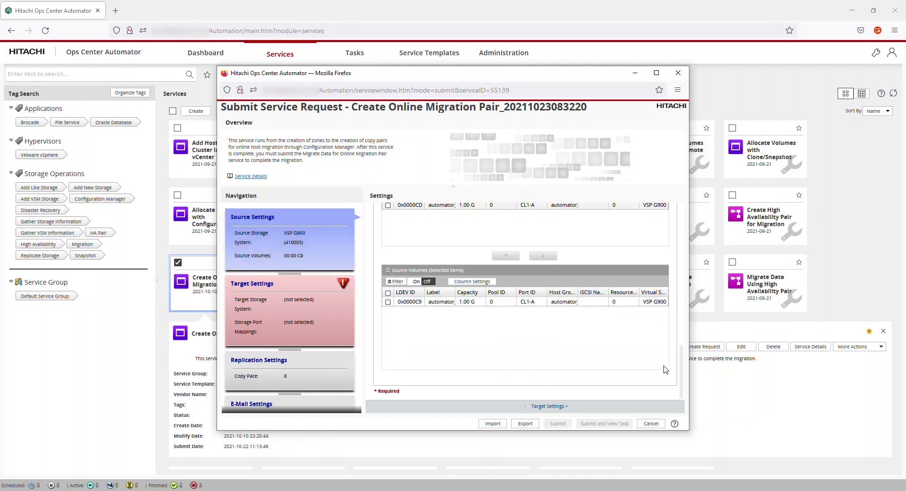
# In the target settings, choose the CMREST connection and the VSP G900 storage system 410006
pyautogui.click(548, 406)
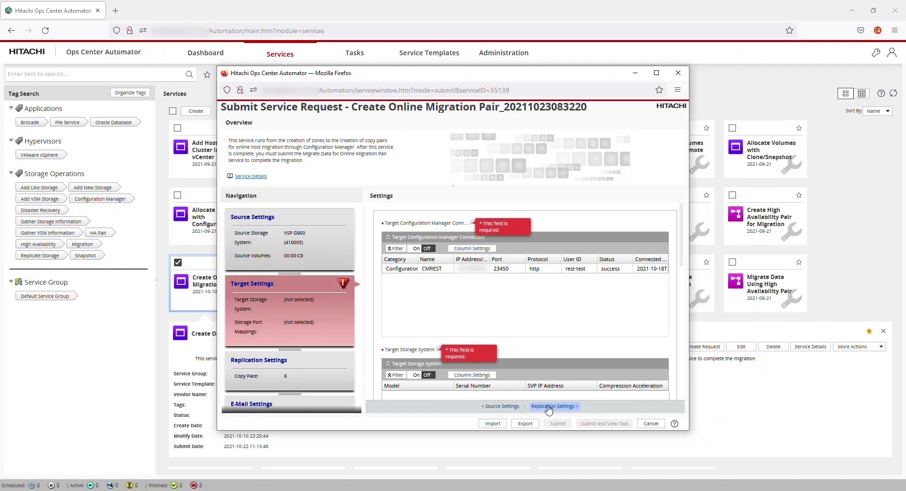
pyautogui.click(490, 268)
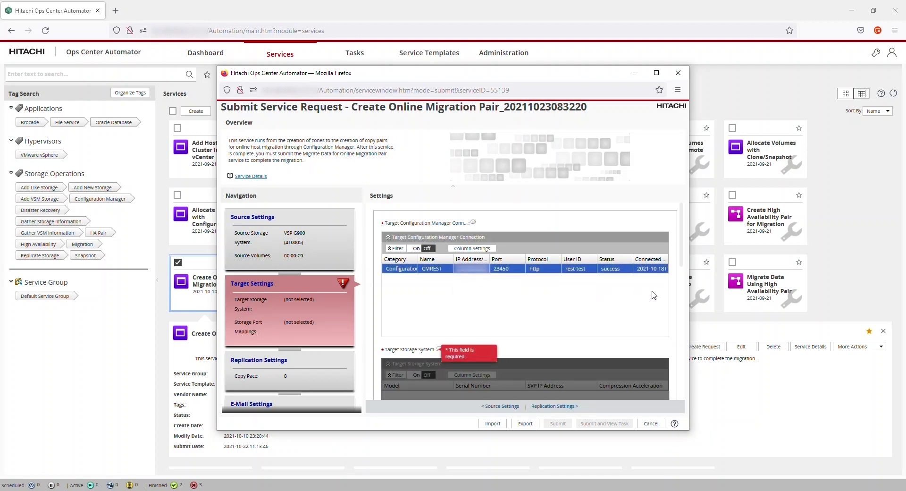
pyautogui.scroll(-3, 594, 292)
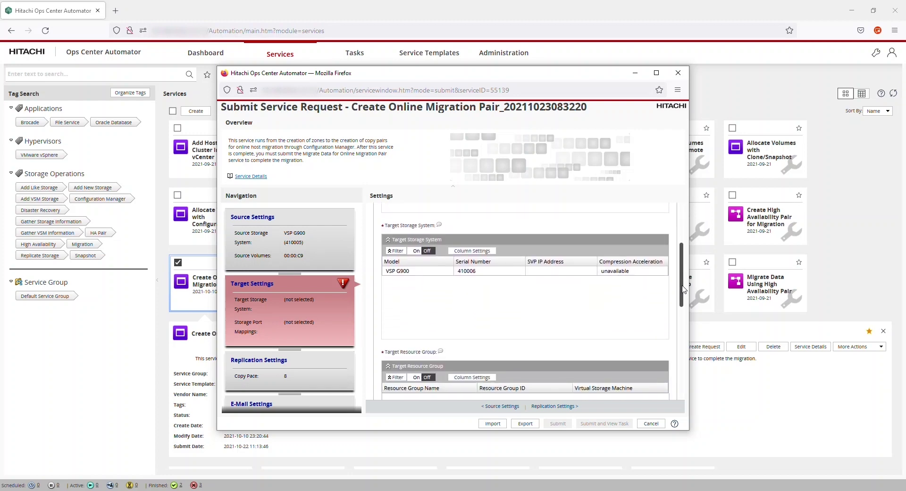
pyautogui.click(609, 268)
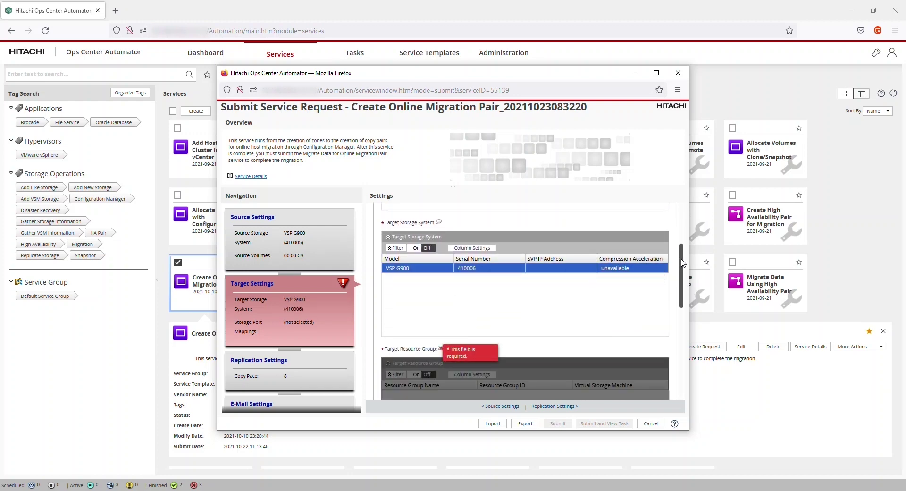
# Choose VSPG900_410005 as the target resource group and DpPool_000 as the target pool
pyautogui.scroll(-1, 682, 279)
pyautogui.scroll(-2, 681, 280)
pyautogui.click(560, 278)
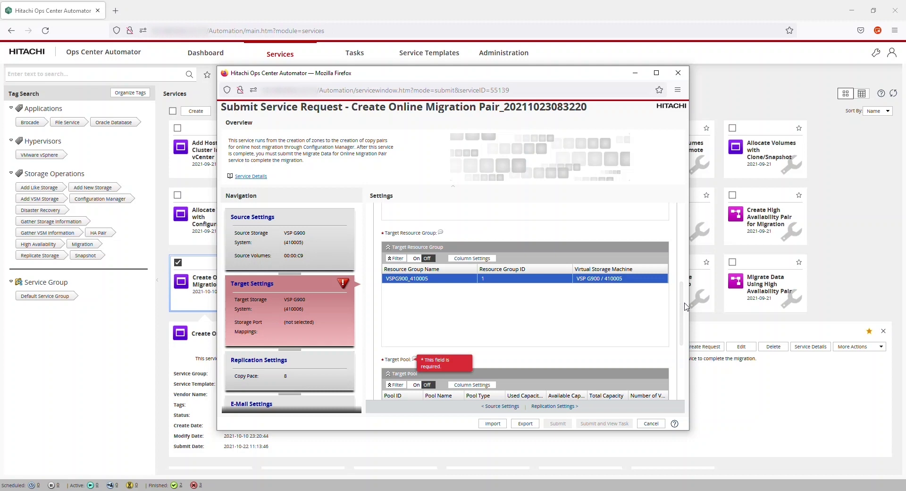
pyautogui.moveTo(685, 306); pyautogui.dragTo(677, 354)
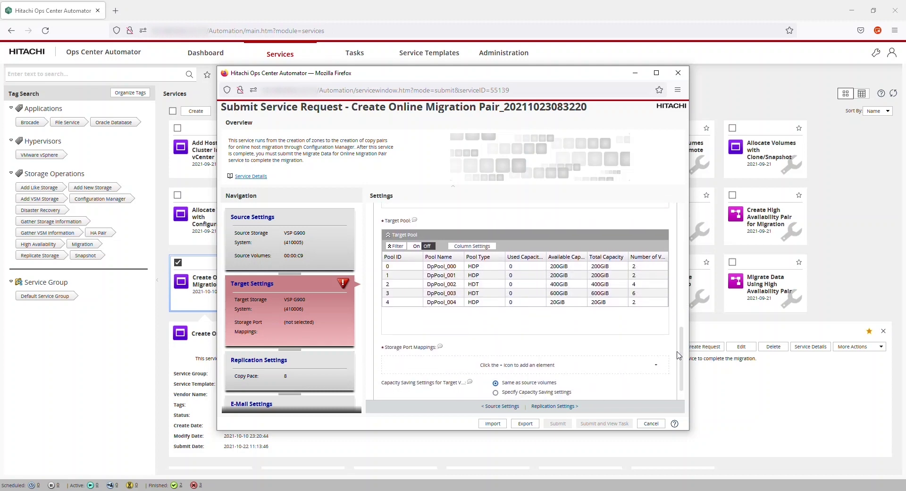
pyautogui.click(448, 267)
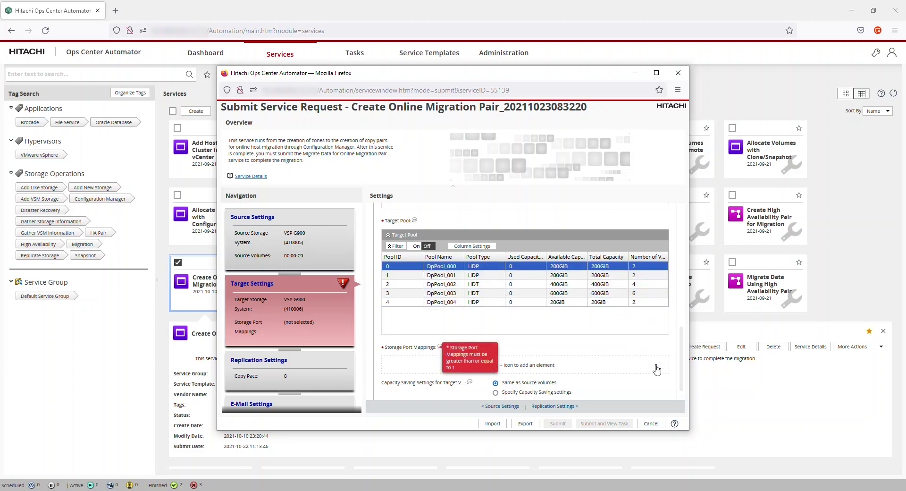
# Add a storage port mapping from source port CL1-A to target port CL1-A
pyautogui.click(656, 369)
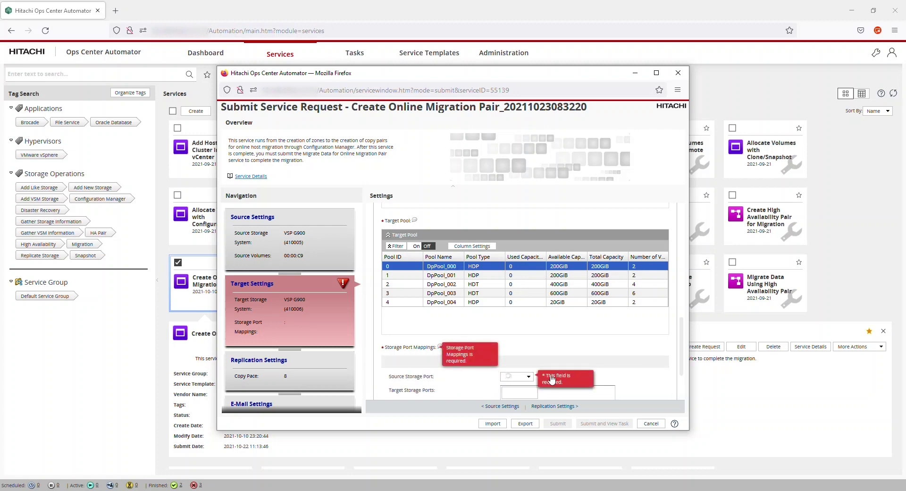
pyautogui.click(512, 379)
pyautogui.click(511, 387)
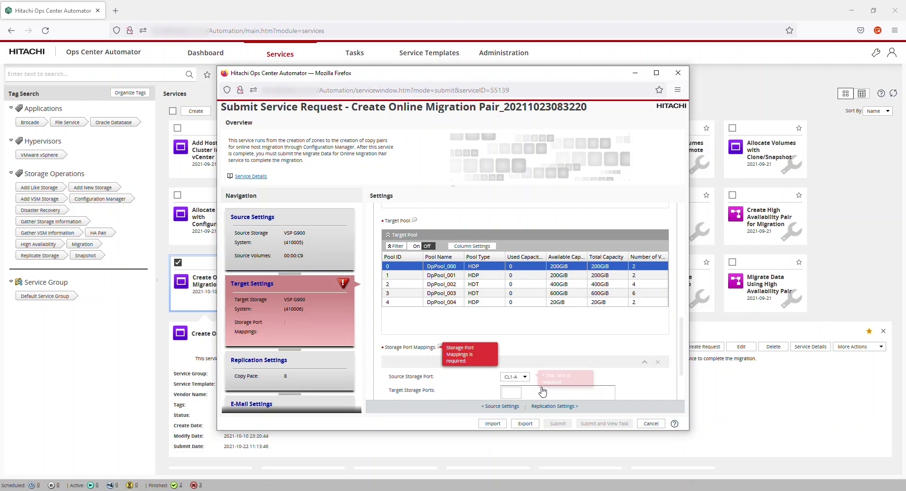
pyautogui.click(511, 393)
pyautogui.click(512, 392)
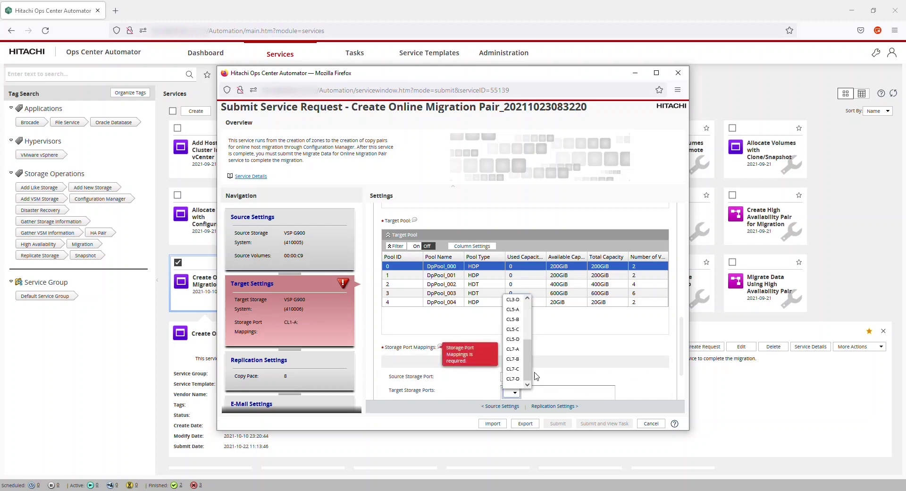
pyautogui.moveTo(527, 363); pyautogui.dragTo(522, 297)
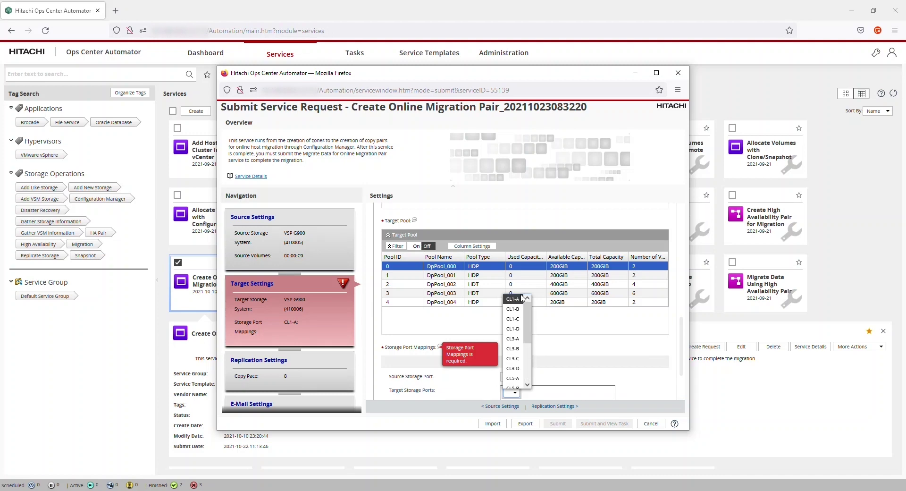
pyautogui.click(519, 300)
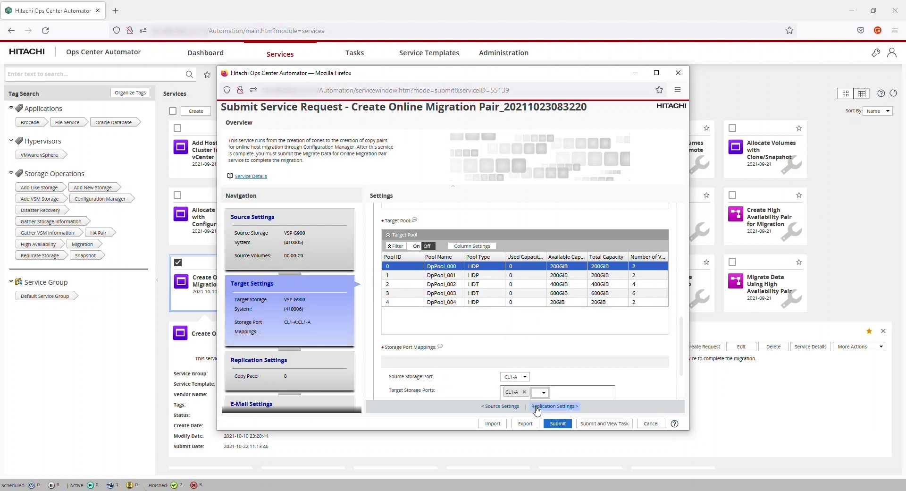
# Keep the default replication and e-mail settings and proceed to the migration settings
pyautogui.click(536, 408)
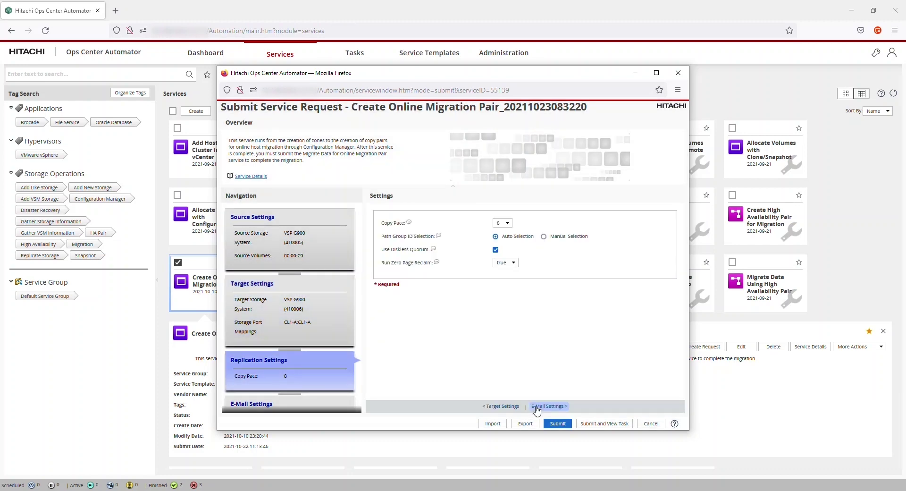
pyautogui.click(536, 408)
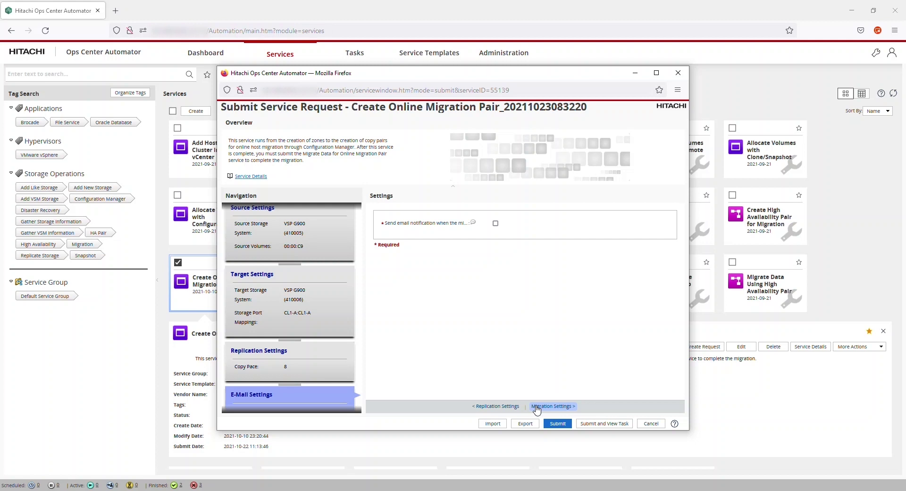
pyautogui.click(536, 406)
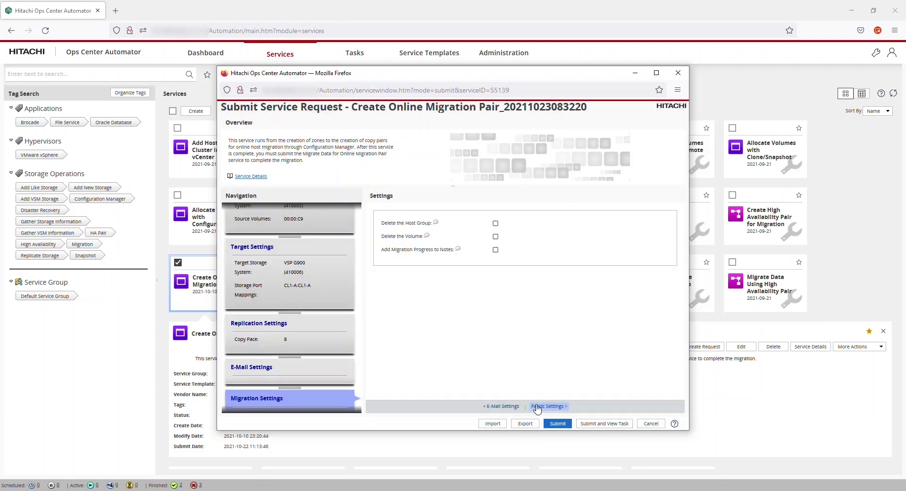
# Enable adding migration progress to the notes, keep the default fabric and zone settings, and proceed to the task settings
pyautogui.click(496, 251)
pyautogui.click(546, 407)
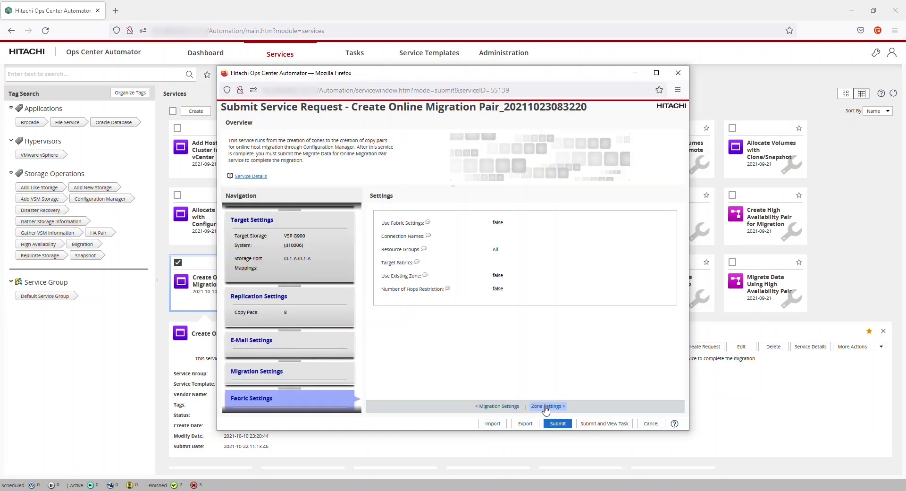
pyautogui.click(546, 407)
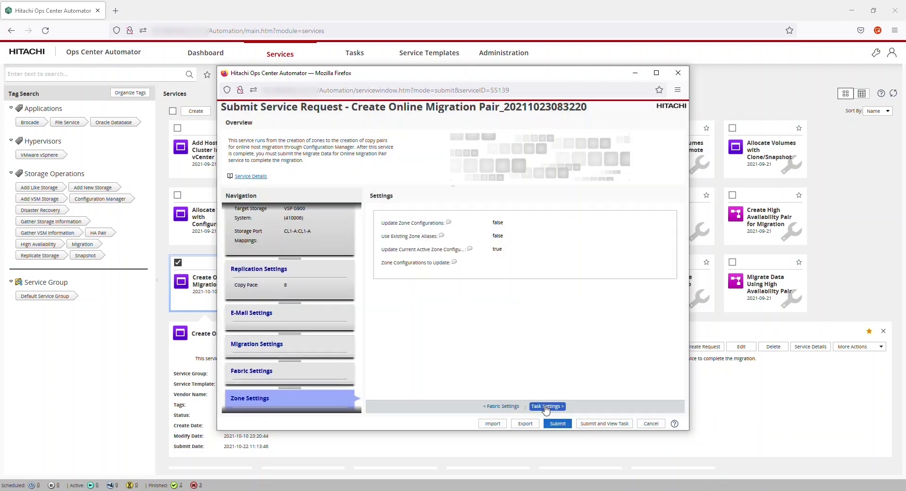
pyautogui.click(546, 406)
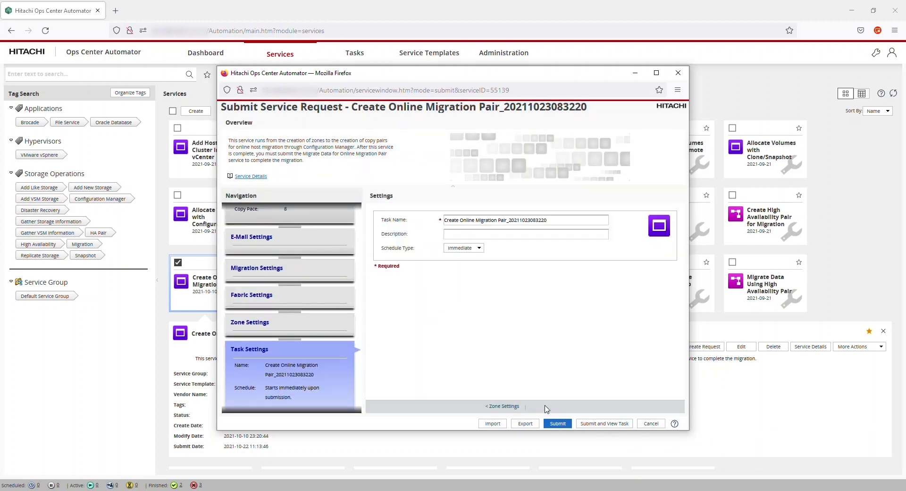
# Describe the task as "Create online migration pair demo", then submit the request with its task view and confirm
pyautogui.click(462, 235)
pyautogui.write('Create online migration pair demo')
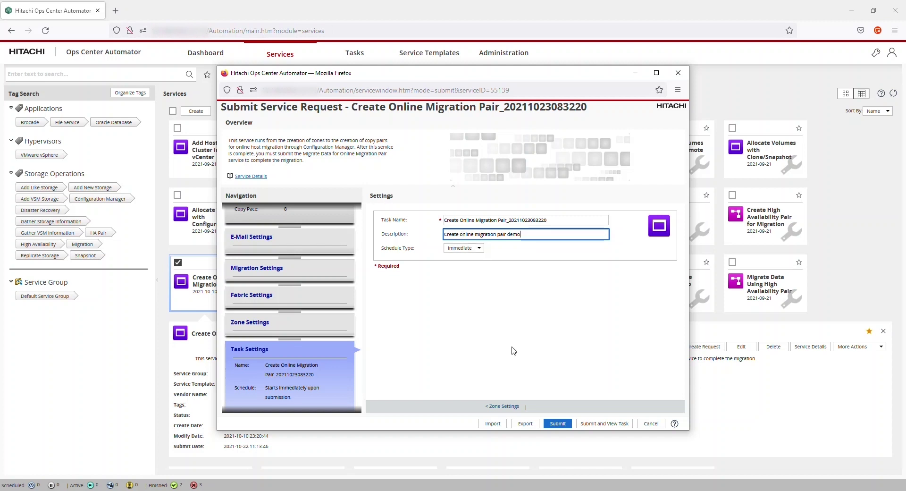
pyautogui.click(605, 423)
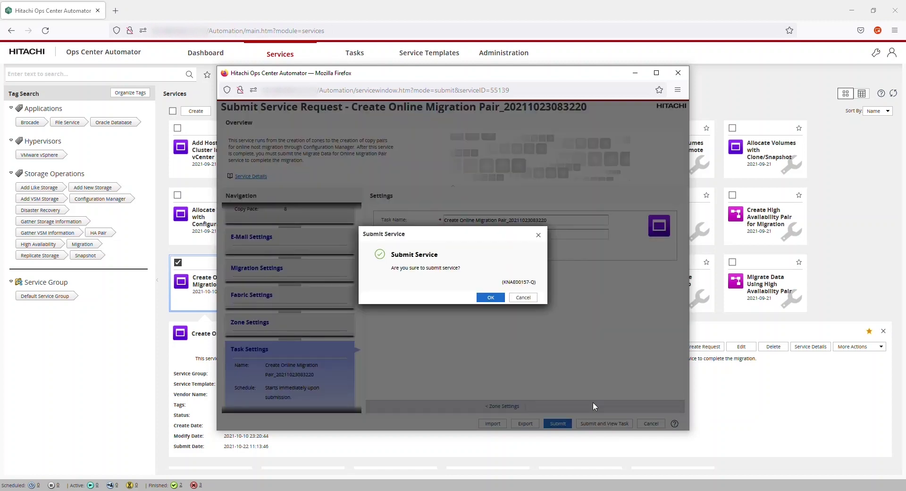
pyautogui.click(490, 296)
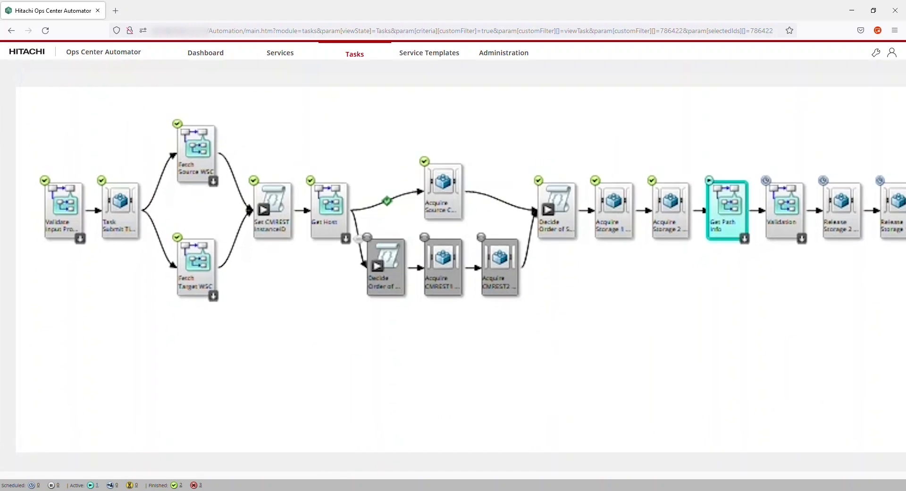
# Examine the running task's flow, including the Get Path Info, Allocate S-Vol Path and Create Online Migration Pair sub-flows
pyautogui.press('Escape')
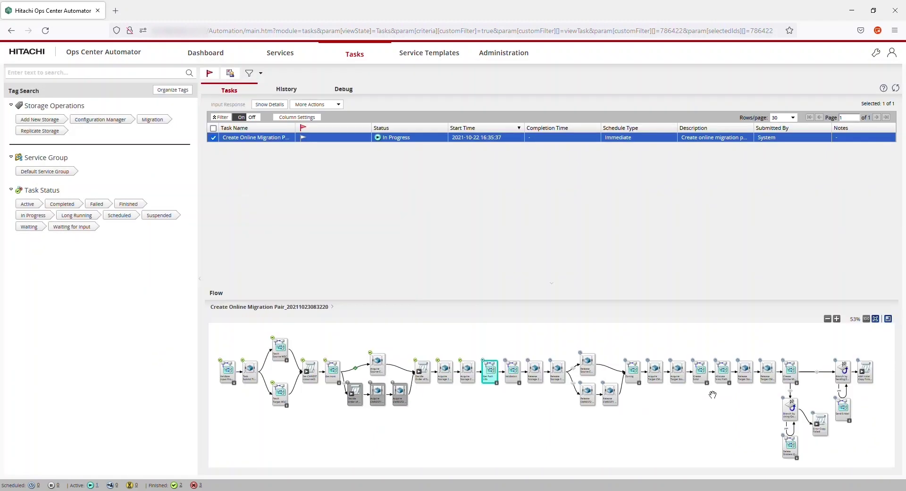
pyautogui.doubleClick(498, 385)
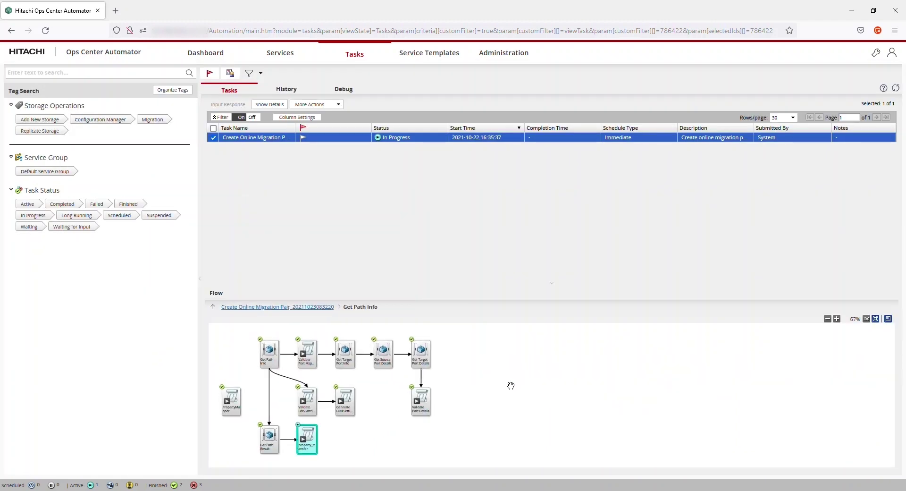
pyautogui.click(318, 307)
pyautogui.doubleClick(717, 397)
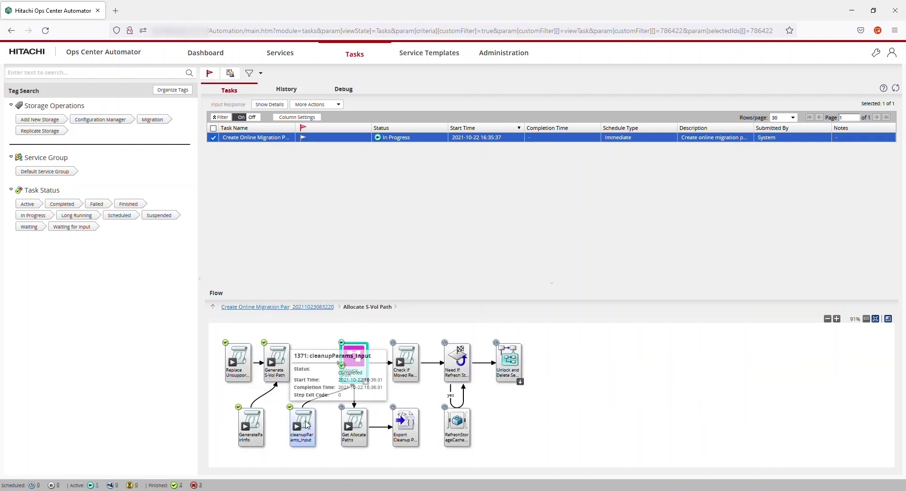
pyautogui.click(304, 306)
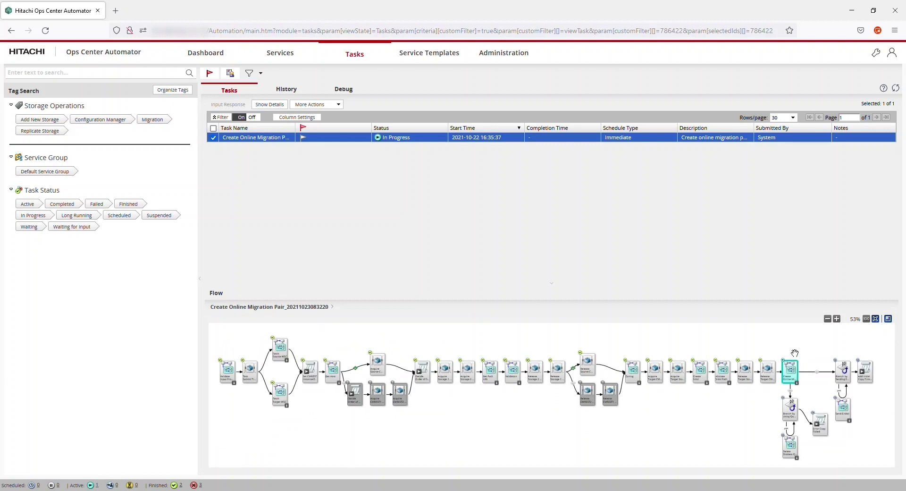
pyautogui.doubleClick(789, 370)
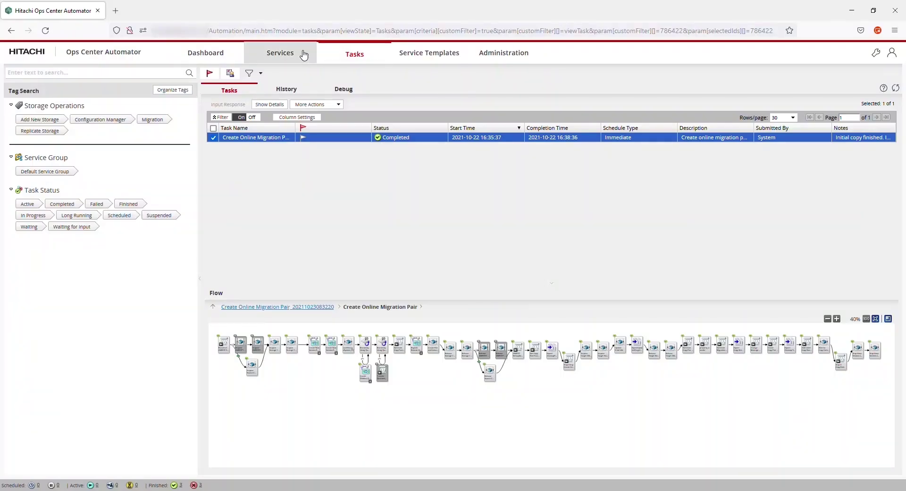
# Start a new service request for the Migrate Data for Online Migration Pair service
pyautogui.click(282, 53)
pyautogui.scroll(-1, 306, 121)
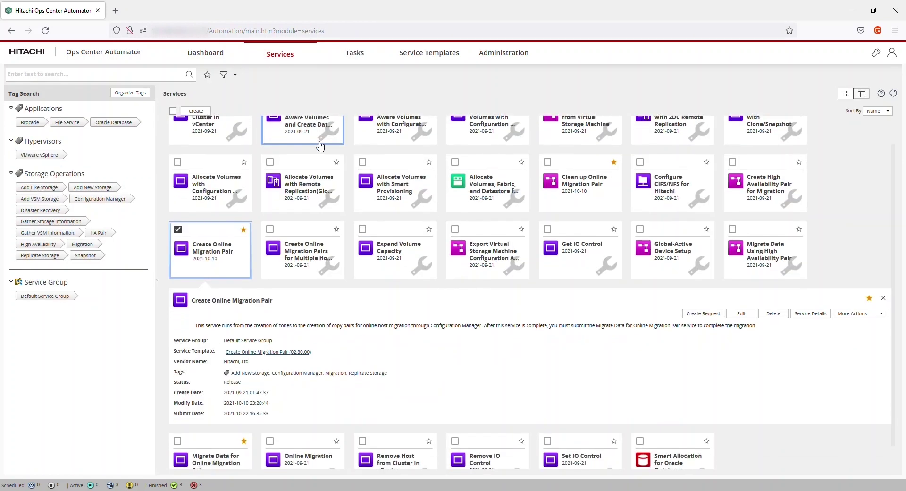
pyautogui.scroll(-1, 826, 302)
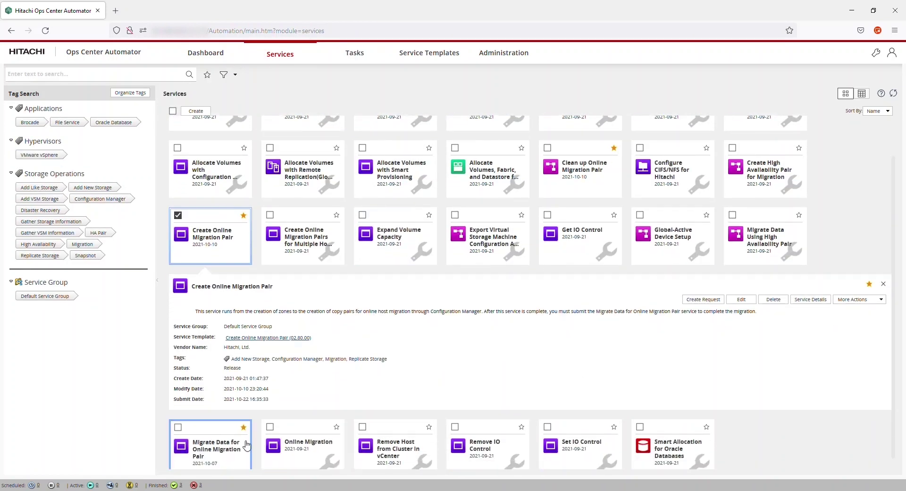
pyautogui.click(215, 442)
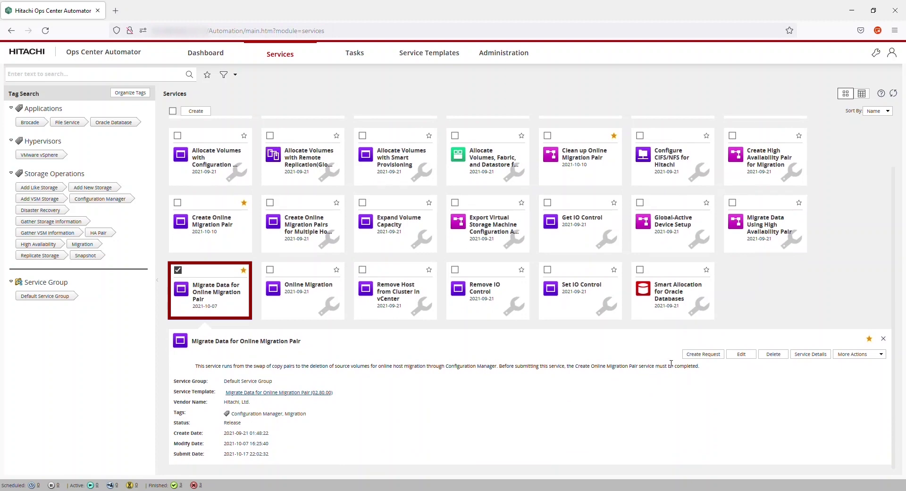
pyautogui.click(703, 356)
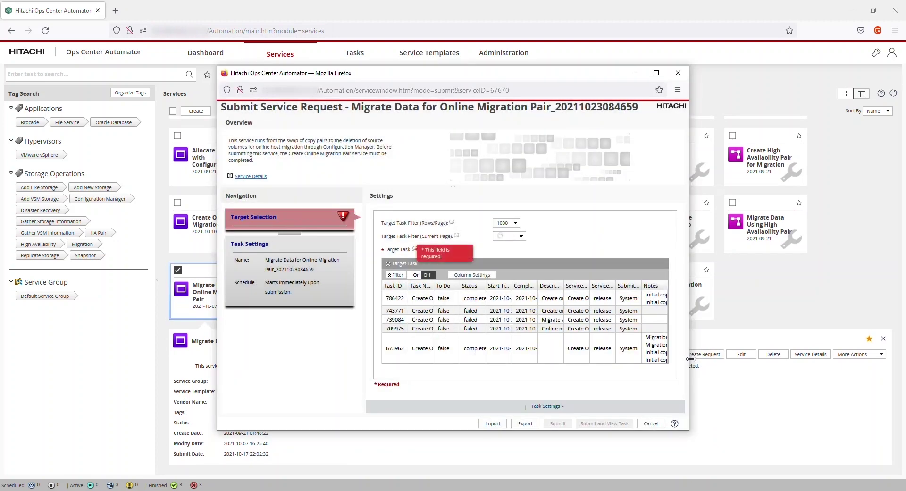
# Select the completed Create Online Migration Pair task 786422 as the target task for the data migration
pyautogui.click(602, 350)
pyautogui.click(491, 310)
pyautogui.click(472, 300)
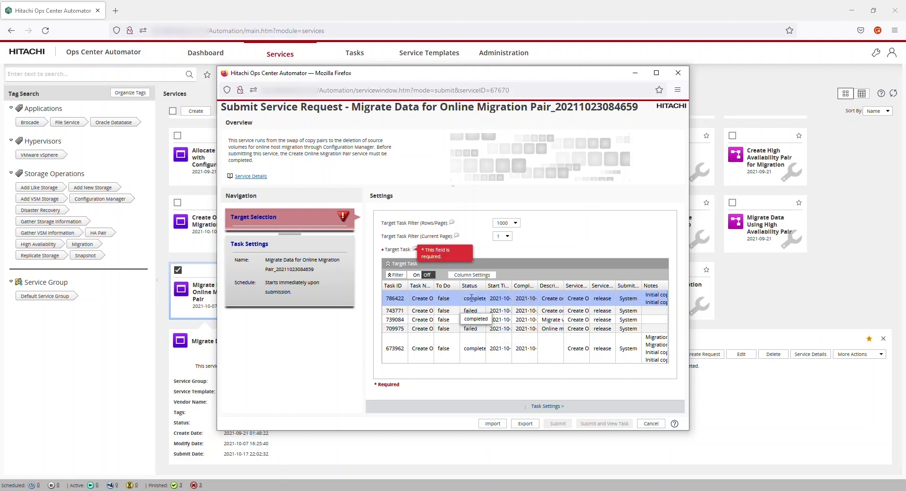
pyautogui.click(471, 297)
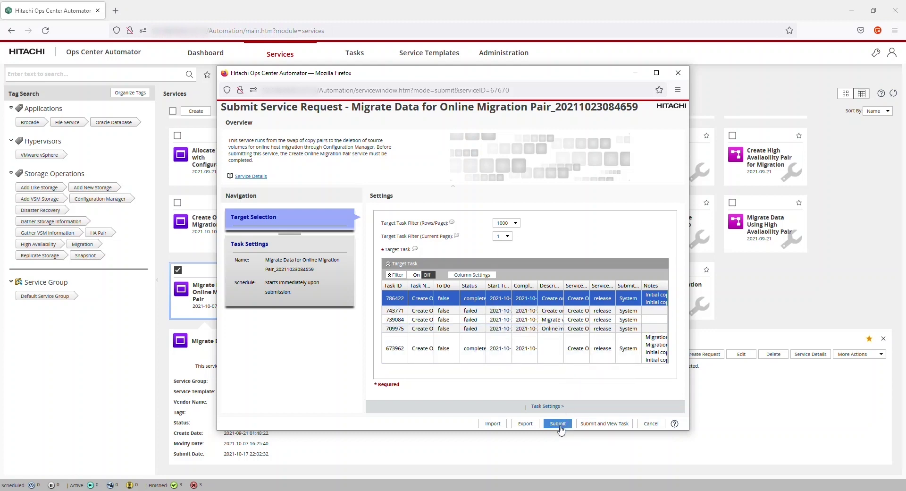
# Submit the data migration request with its task view, and approve its input response to continue the migration
pyautogui.click(601, 427)
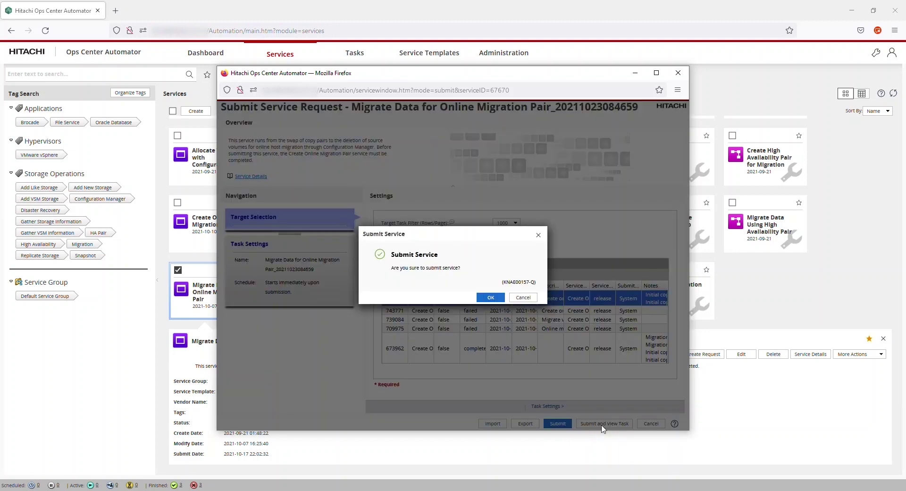
pyautogui.click(495, 299)
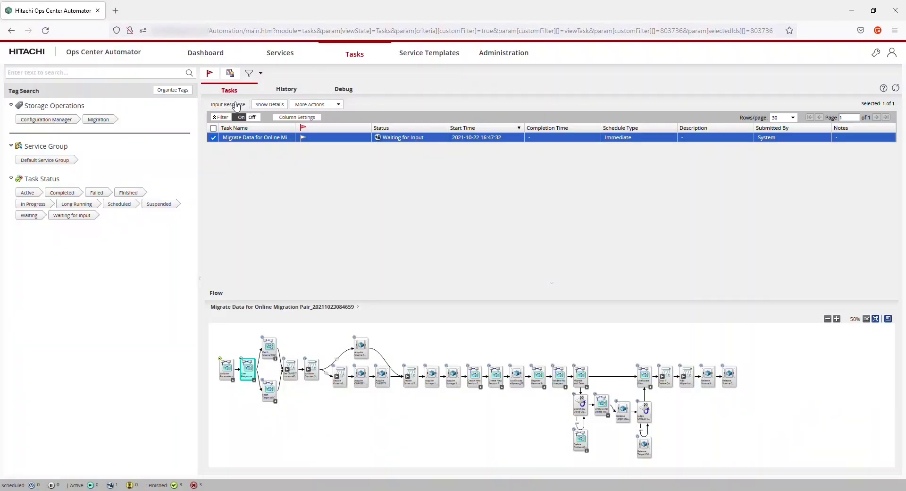
pyautogui.click(237, 107)
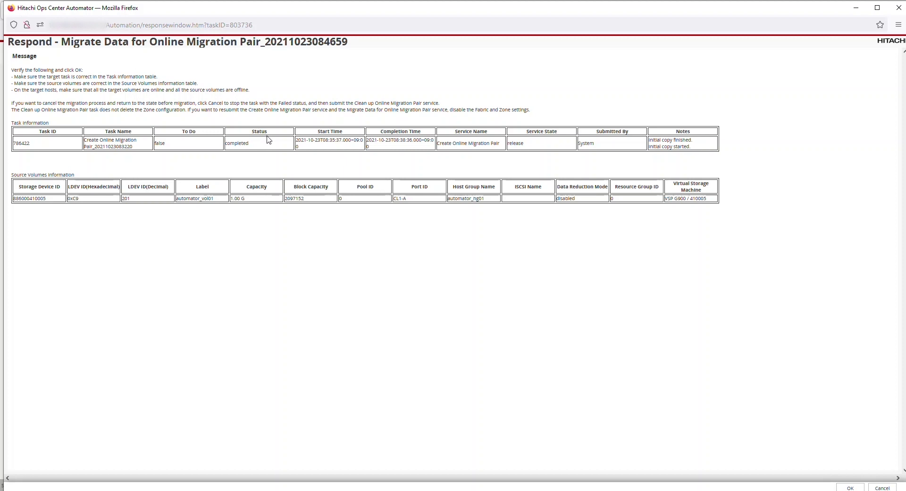
pyautogui.click(849, 487)
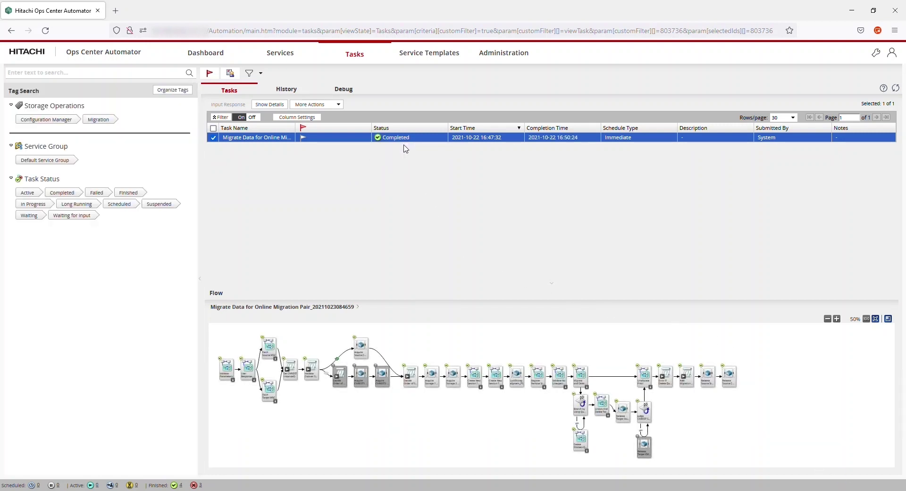
# Review the submitted data, results and flow in the details of the Migrate Data for Online Migration Pair task
pyautogui.click(273, 108)
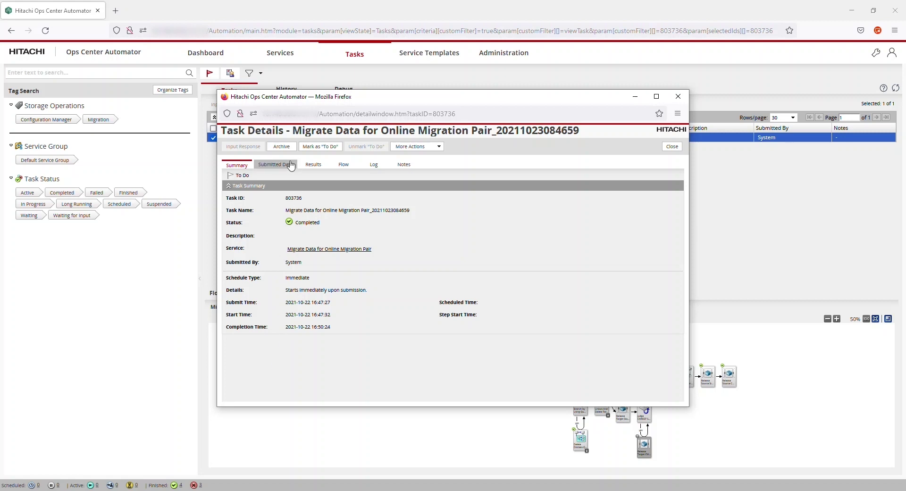
pyautogui.click(288, 166)
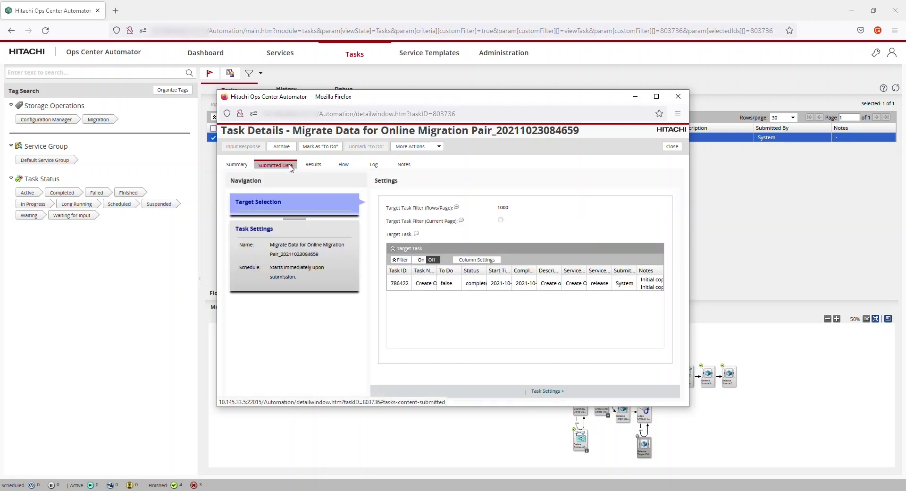
pyautogui.click(314, 167)
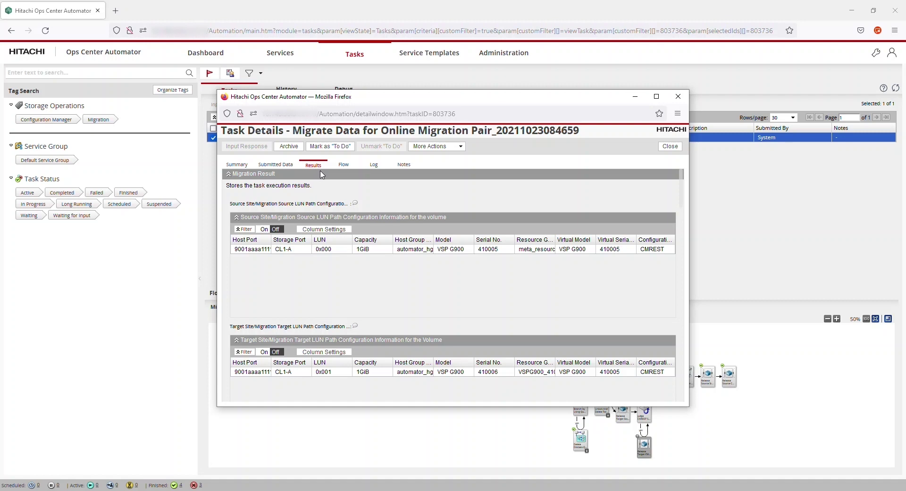
pyautogui.click(344, 166)
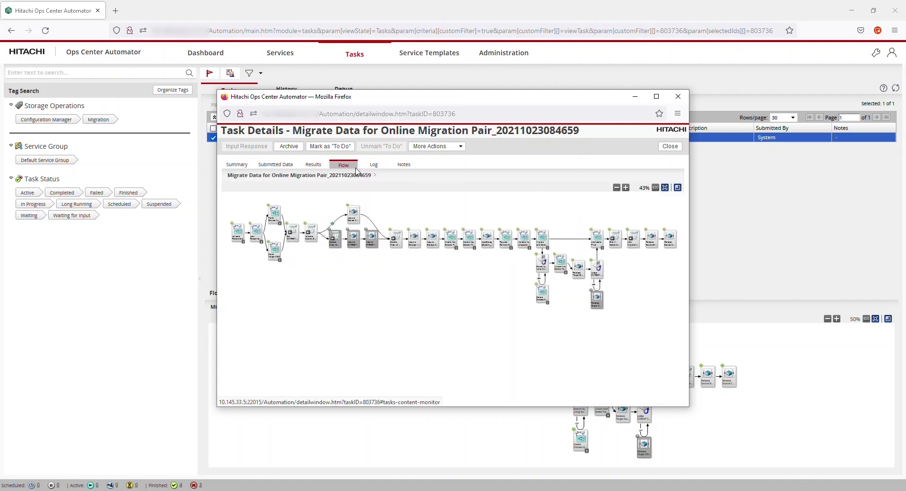